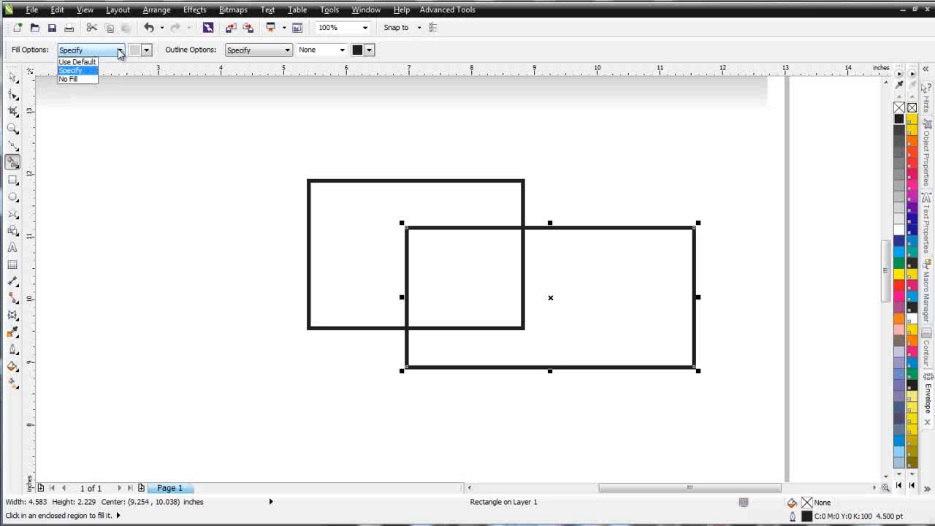
Set Smart Fill to a specified fill with no outline and fill the two rectangles' overlap with 20% black
{"action": "left_click", "coordinate": [120, 51]}
{"action": "left_click", "coordinate": [288, 52]}
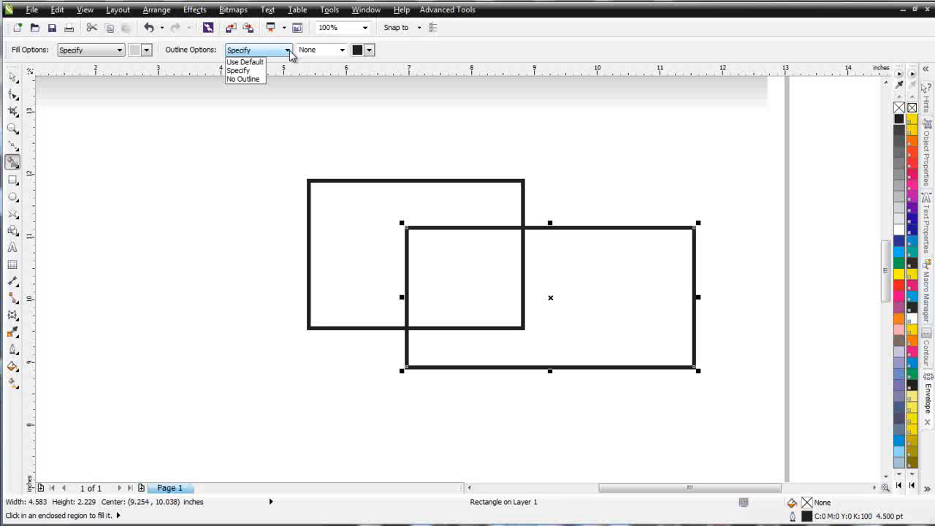
{"action": "left_click", "coordinate": [243, 80]}
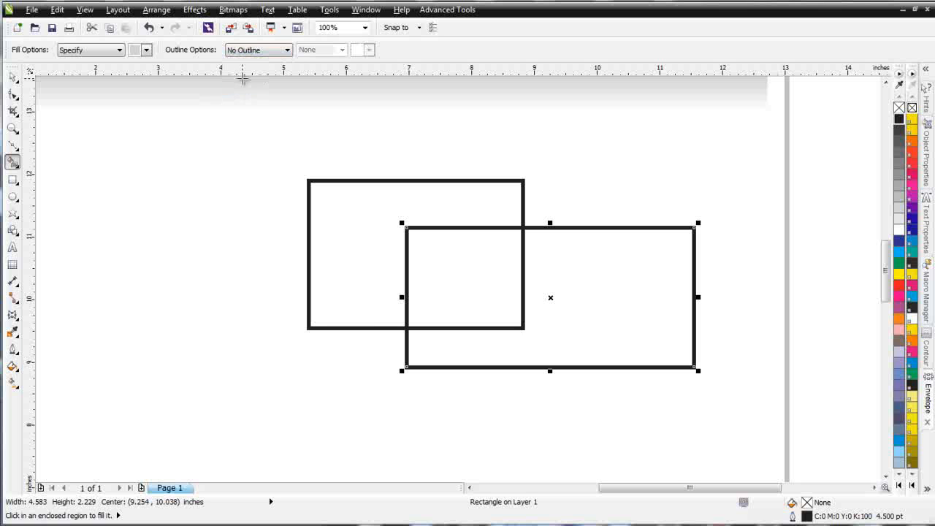
{"action": "left_click", "coordinate": [466, 273]}
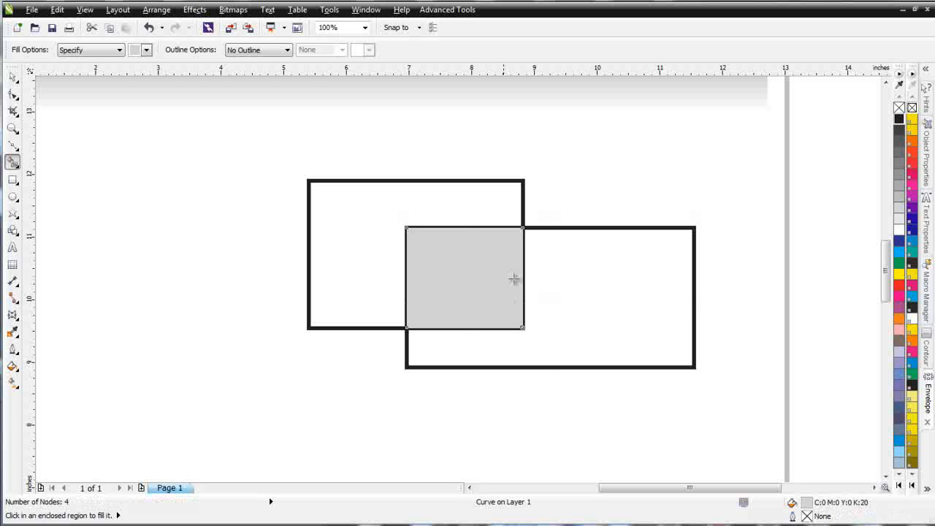
Move the gray overlap shape up and to the right, and delete it along with both rectangles
{"action": "left_click", "coordinate": [13, 76]}
{"action": "left_click_drag", "start_coordinate": [455, 280], "coordinate": [581, 205]}
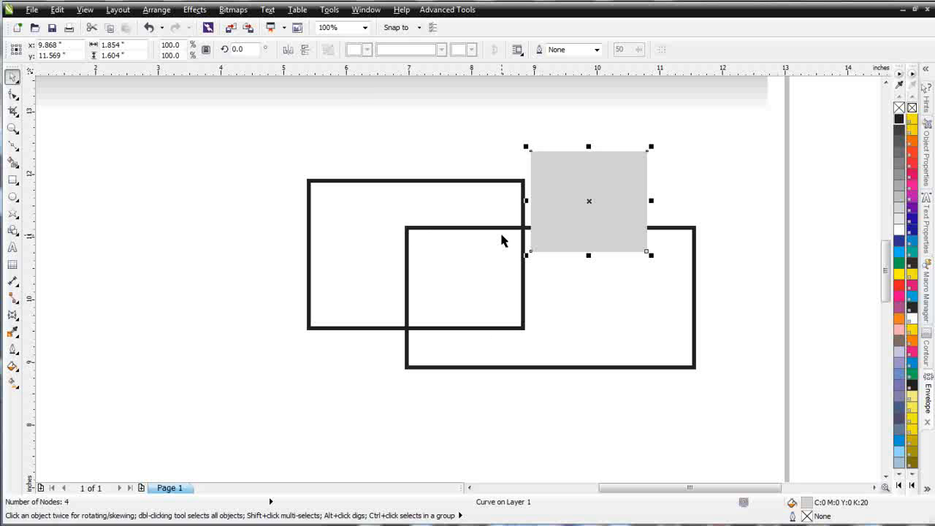
{"action": "key", "text": "Delete"}
{"action": "left_click", "coordinate": [463, 211]}
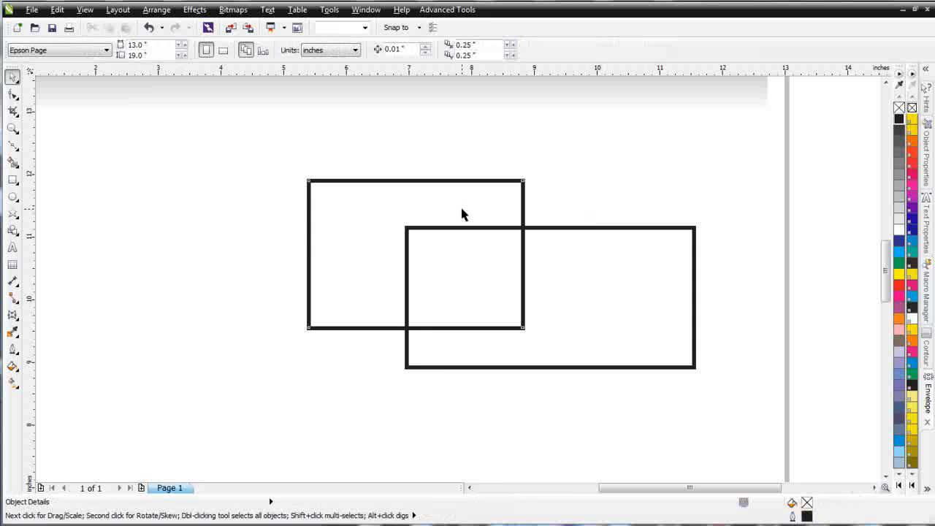
{"action": "key", "text": "Delete"}
{"action": "left_click", "coordinate": [554, 297]}
{"action": "key", "text": "Delete"}
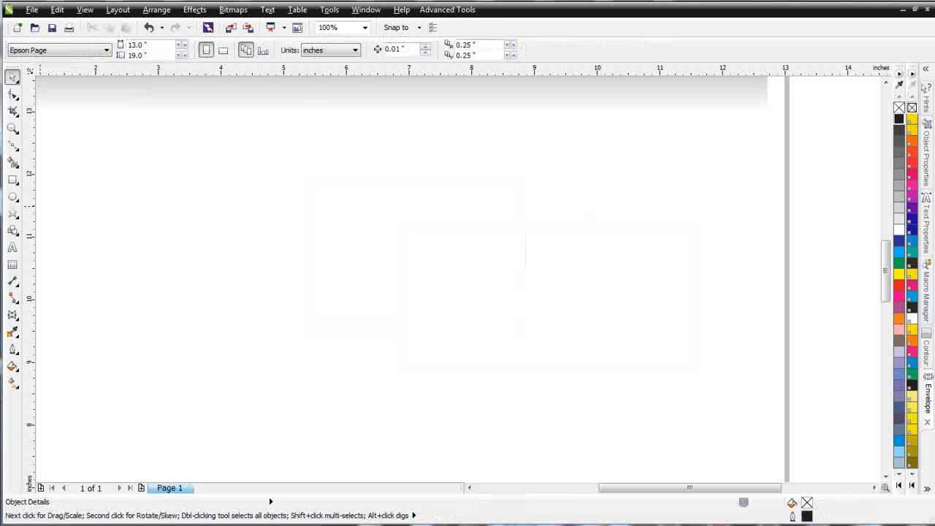
Switch to DesignBase, import the BaseBall_30 skull clipart into the current document, and move it down below the page header
{"action": "key", "text": "alt+Tab"}
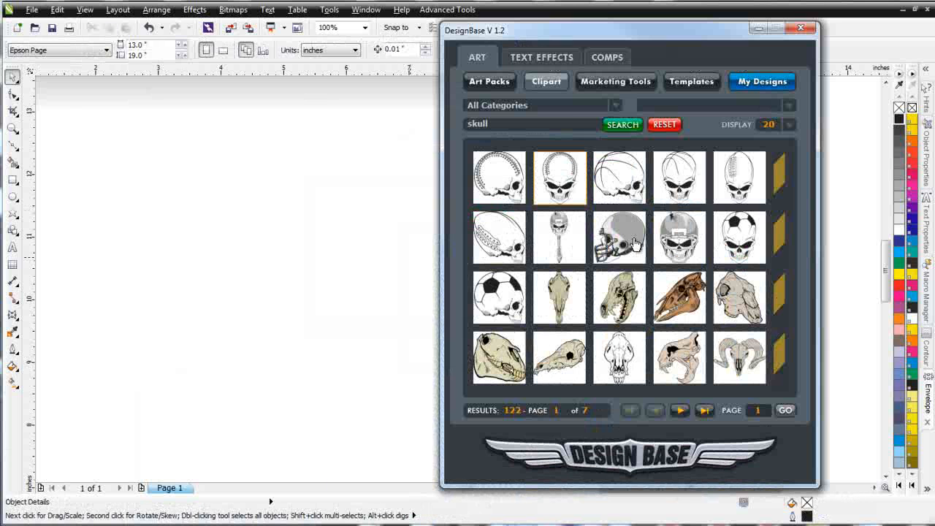
{"action": "left_click", "coordinate": [571, 187]}
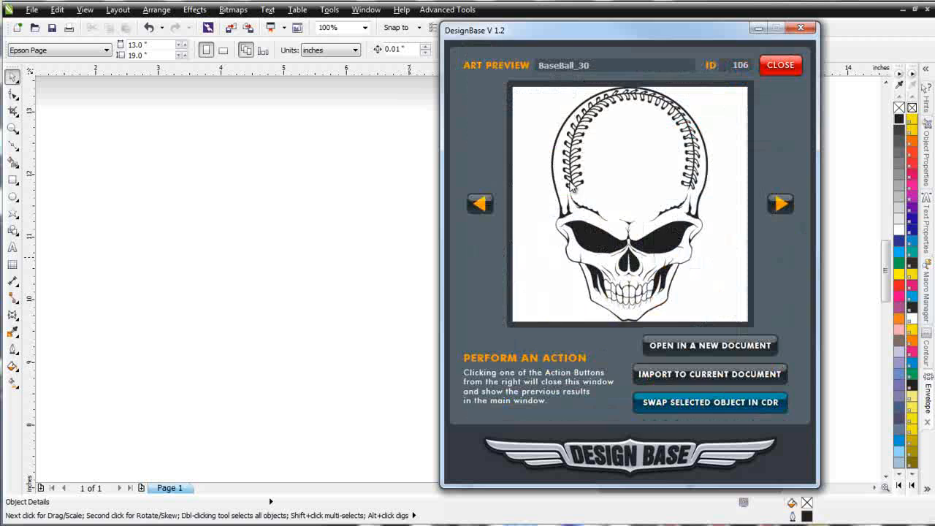
{"action": "left_click", "coordinate": [722, 380]}
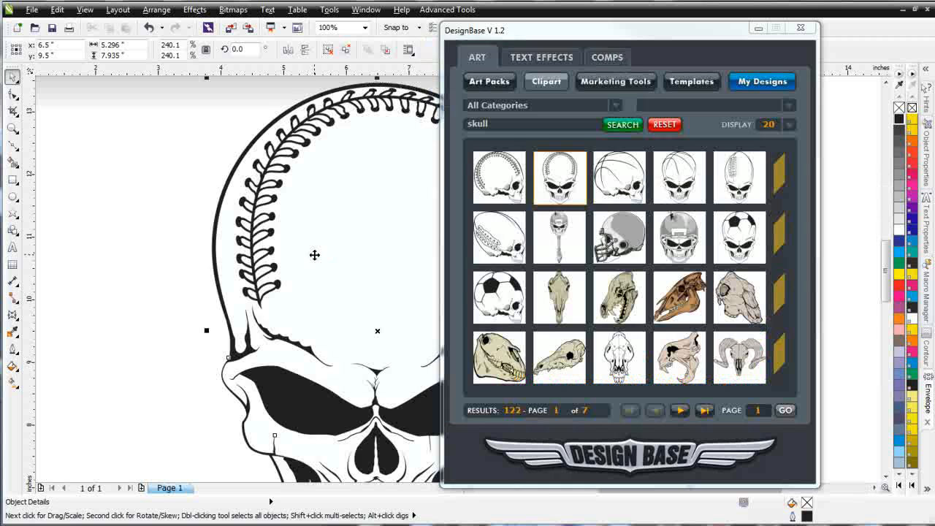
{"action": "left_click", "coordinate": [759, 27]}
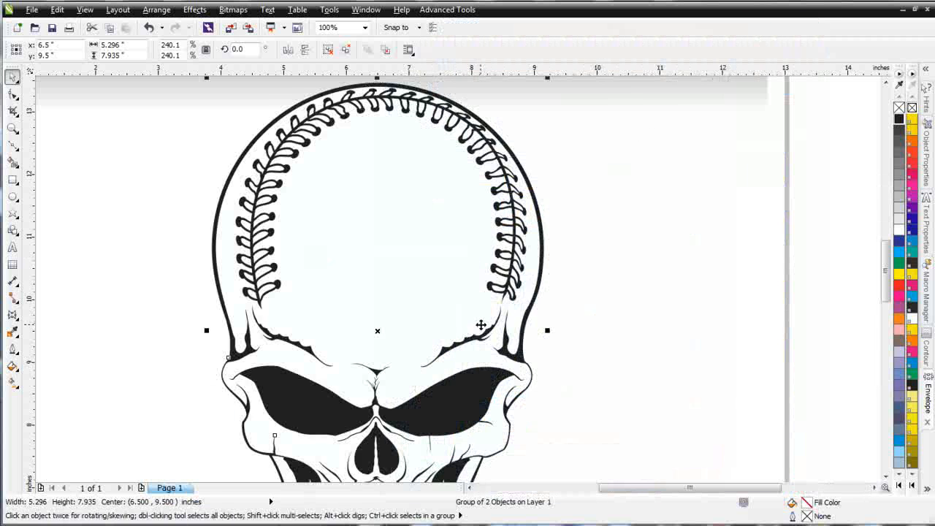
{"action": "scroll", "coordinate": [481, 325], "scroll_direction": "down", "scroll_amount": 1}
{"action": "left_click_drag", "start_coordinate": [405, 332], "coordinate": [409, 387]}
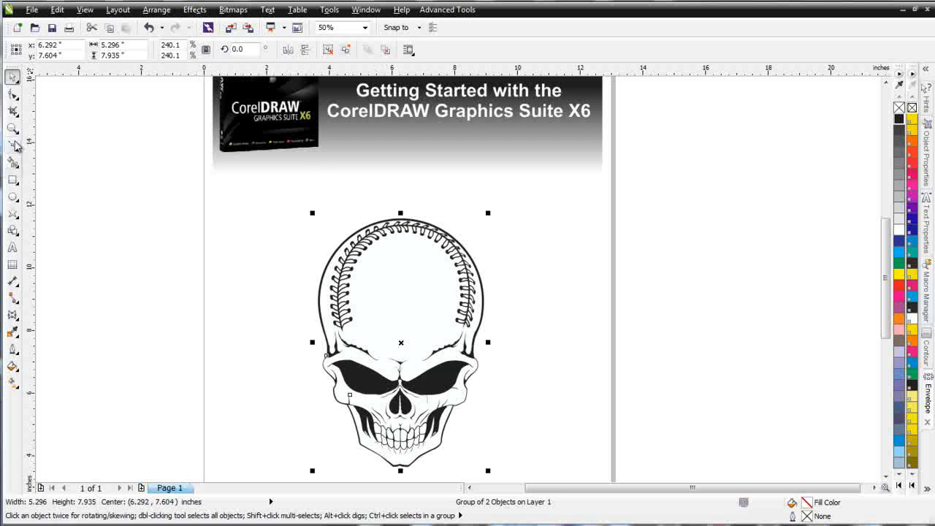
Draw a Bezier curve from above the skull's crown down the inner side of the left stitching to the left brow
{"action": "left_click", "coordinate": [13, 145]}
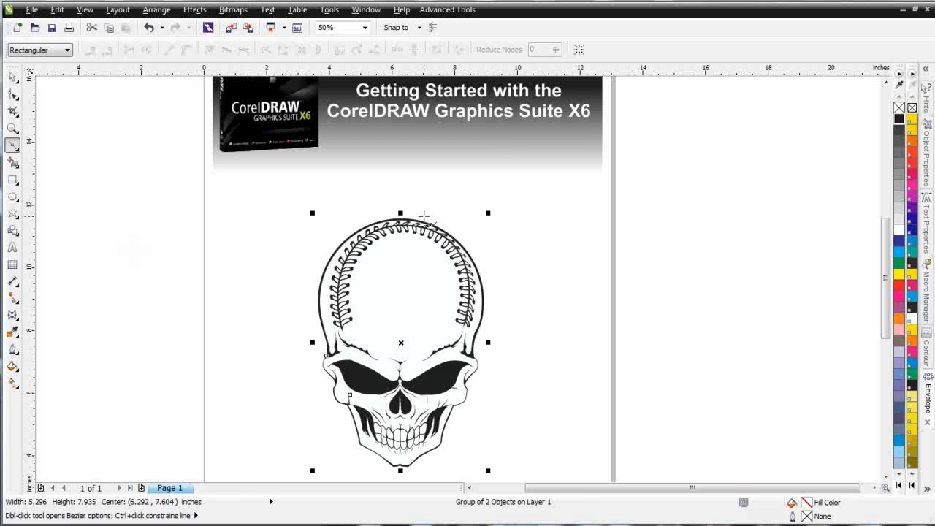
{"action": "left_click", "coordinate": [411, 214]}
{"action": "left_click_drag", "start_coordinate": [376, 233], "coordinate": [344, 279]}
{"action": "left_click", "coordinate": [347, 266]}
{"action": "left_click_drag", "start_coordinate": [352, 318], "coordinate": [347, 353]}
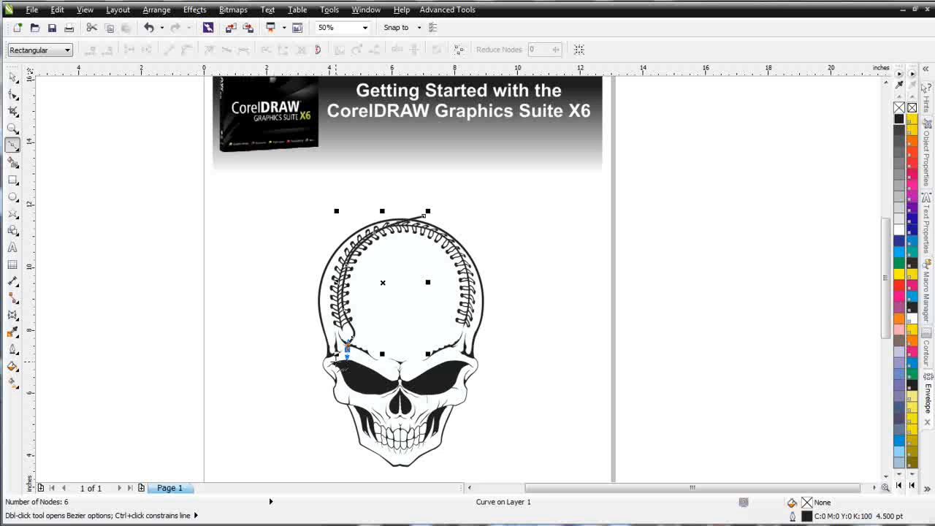
{"action": "left_click_drag", "start_coordinate": [335, 359], "coordinate": [328, 364]}
Continue the Bezier curve around the left eye socket, down the cheek and jaw, and out past the chin
{"action": "scroll", "coordinate": [335, 372], "scroll_direction": "up", "scroll_amount": 1}
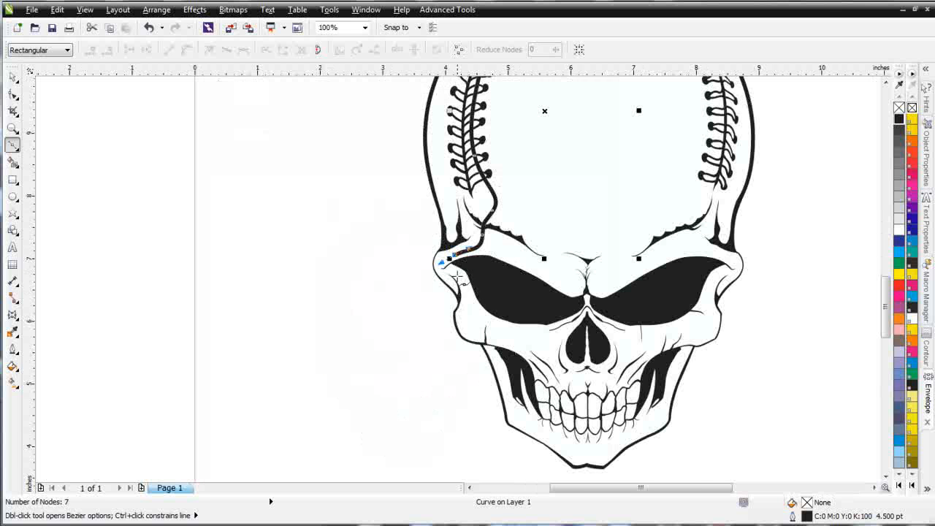
{"action": "mouse_move", "coordinate": [457, 277]}
{"action": "left_mouse_down"}
{"action": "mouse_move", "coordinate": [473, 308]}
{"action": "mouse_move", "coordinate": [511, 336]}
{"action": "left_mouse_up"}
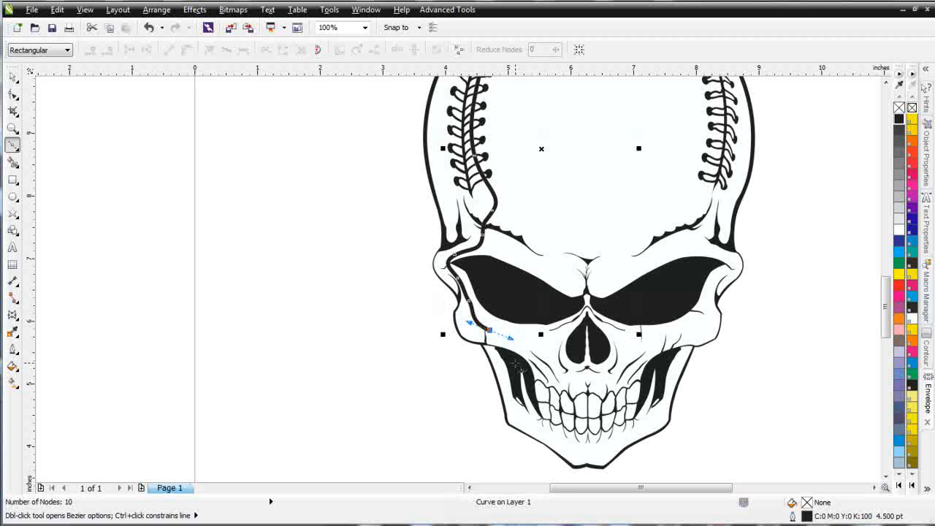
{"action": "left_click_drag", "start_coordinate": [528, 372], "coordinate": [529, 383]}
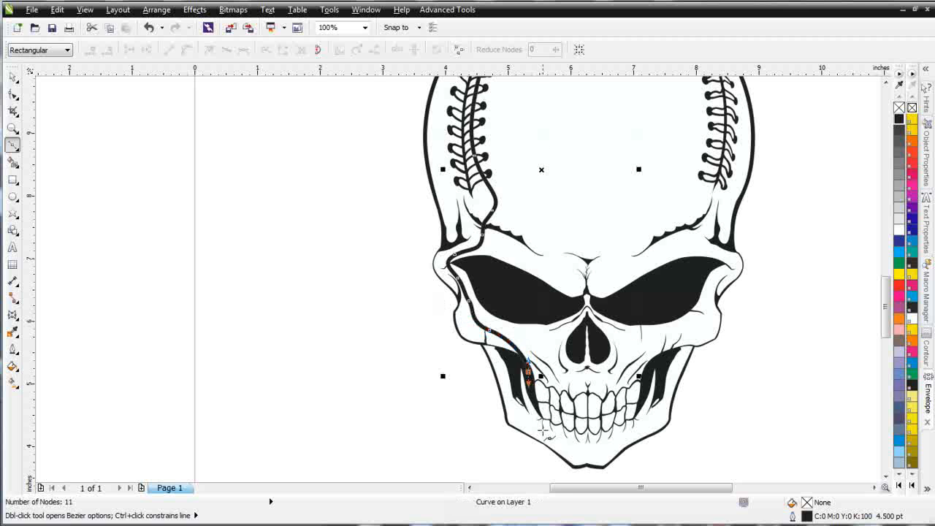
{"action": "left_click_drag", "start_coordinate": [541, 425], "coordinate": [605, 452]}
{"action": "scroll", "coordinate": [595, 471], "scroll_direction": "down", "scroll_amount": 1}
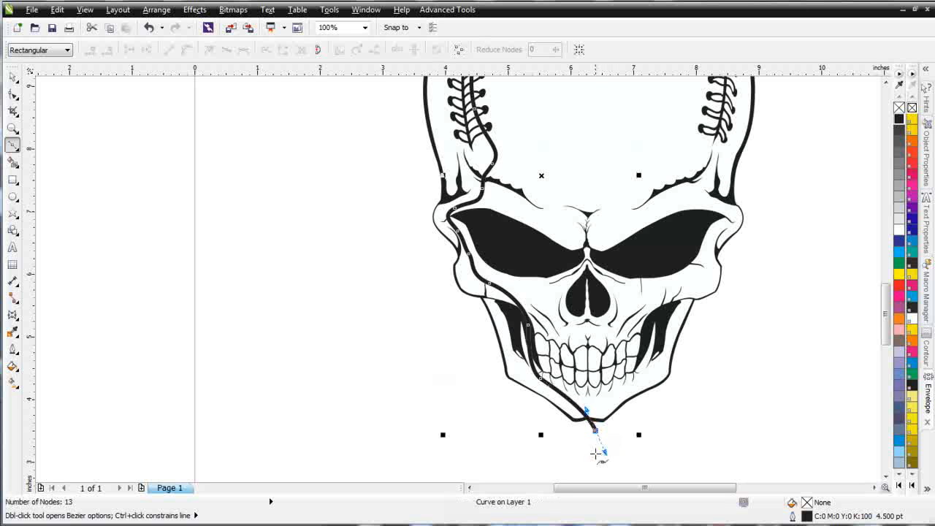
Smart Fill the area between the skull's left outline and the curve with 20% black and no outline
{"action": "scroll", "coordinate": [426, 208], "scroll_direction": "down", "scroll_amount": 3}
{"action": "scroll", "coordinate": [424, 205], "scroll_direction": "up", "scroll_amount": 3}
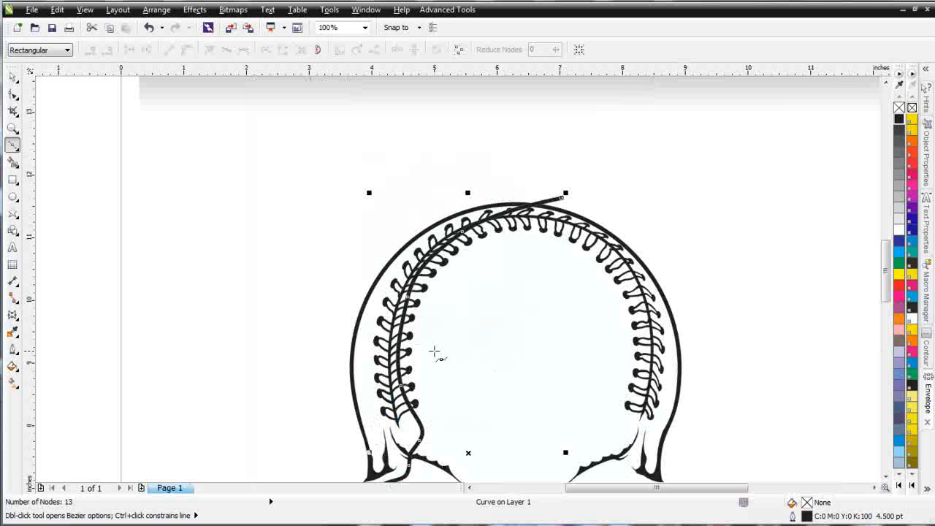
{"action": "left_click", "coordinate": [13, 161]}
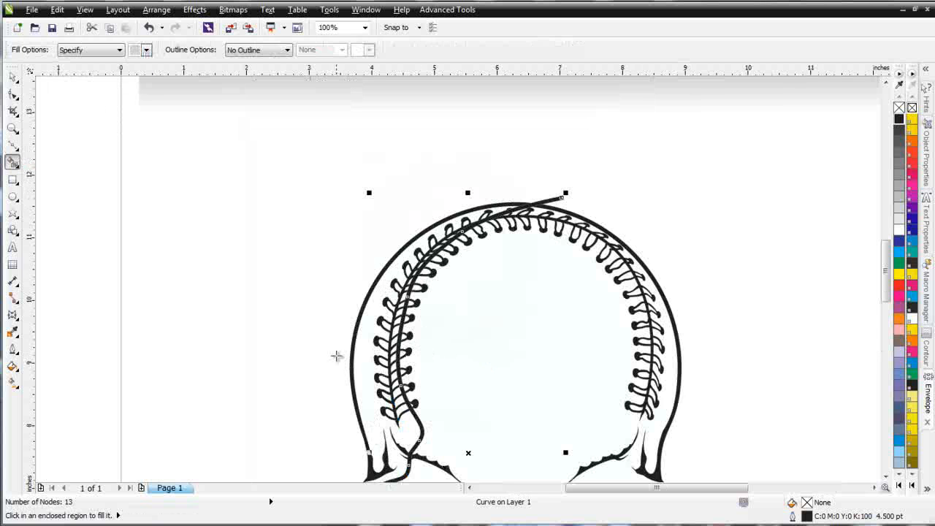
{"action": "left_click", "coordinate": [365, 378]}
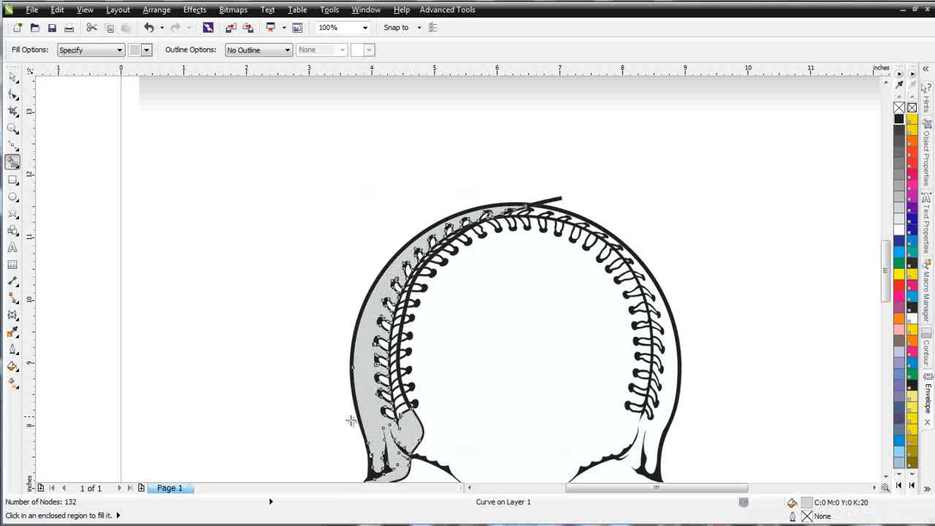
Smart Fill the white gaps and loops in the lower part of the left stitching with 20% black
{"action": "scroll", "coordinate": [417, 402], "scroll_direction": "up", "scroll_amount": 1}
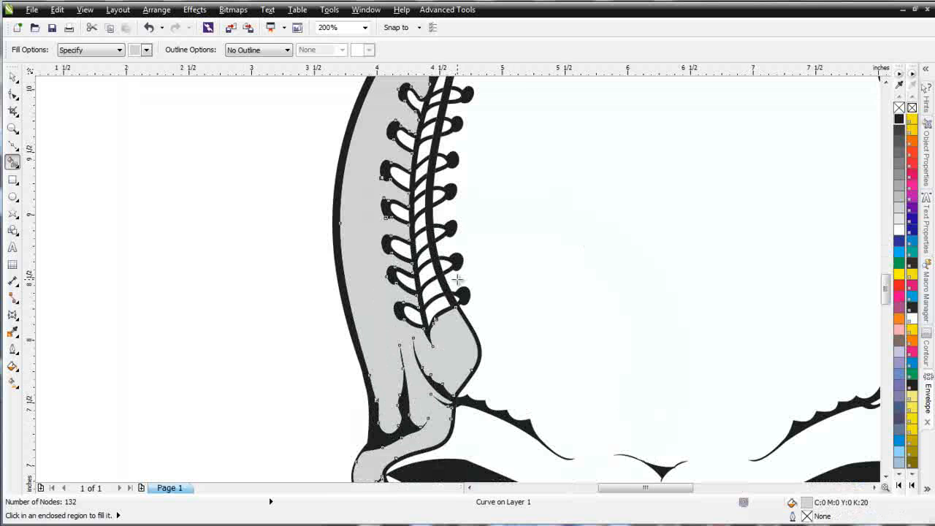
{"action": "scroll", "coordinate": [455, 247], "scroll_direction": "up", "scroll_amount": 1}
{"action": "left_click", "coordinate": [427, 374]}
{"action": "left_click", "coordinate": [369, 391]}
{"action": "left_click", "coordinate": [402, 341]}
{"action": "left_click", "coordinate": [399, 314]}
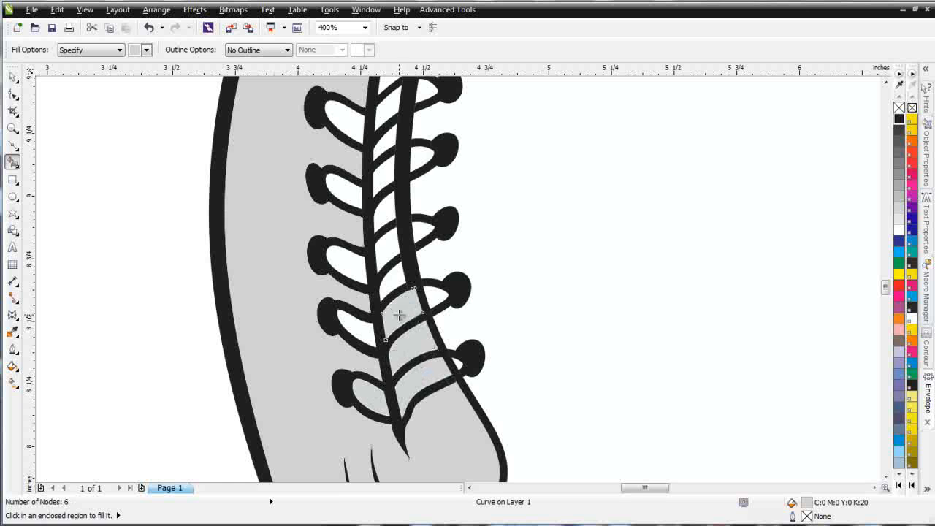
{"action": "left_click", "coordinate": [389, 275]}
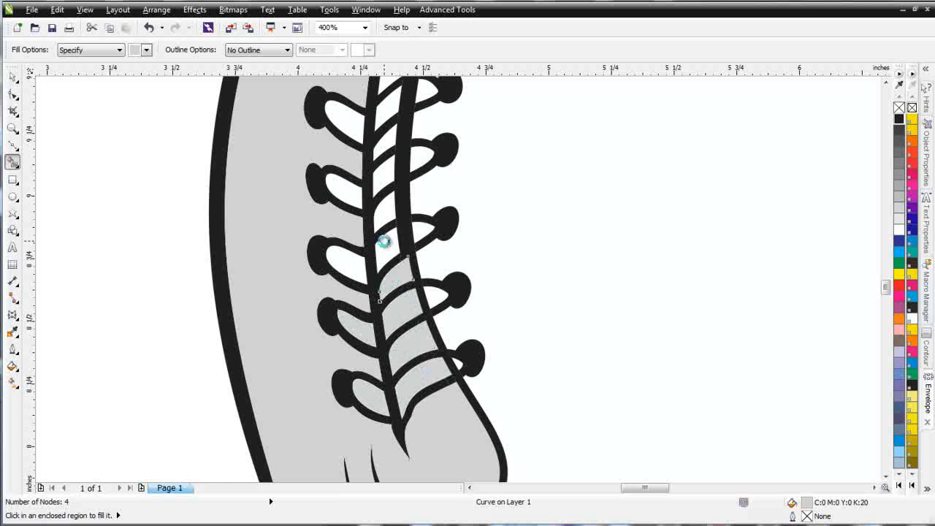
{"action": "left_click", "coordinate": [386, 212]}
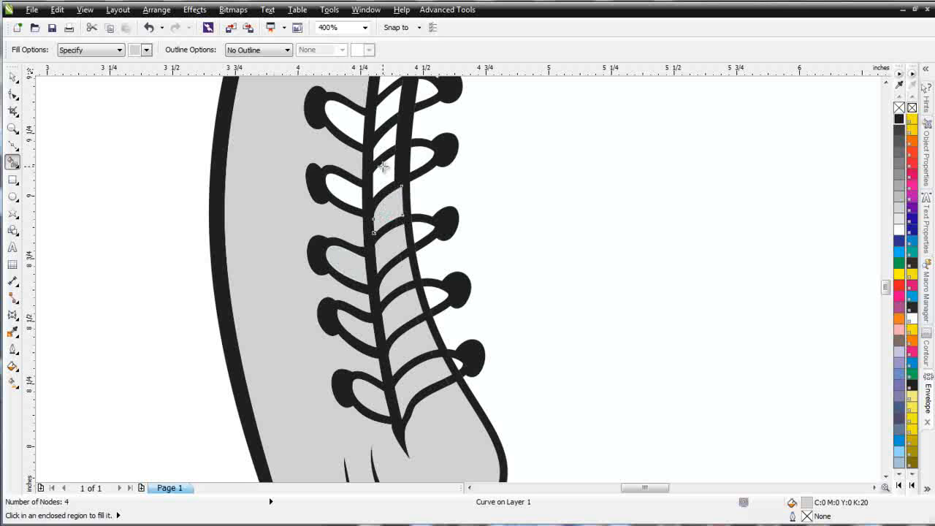
{"action": "left_click", "coordinate": [385, 144]}
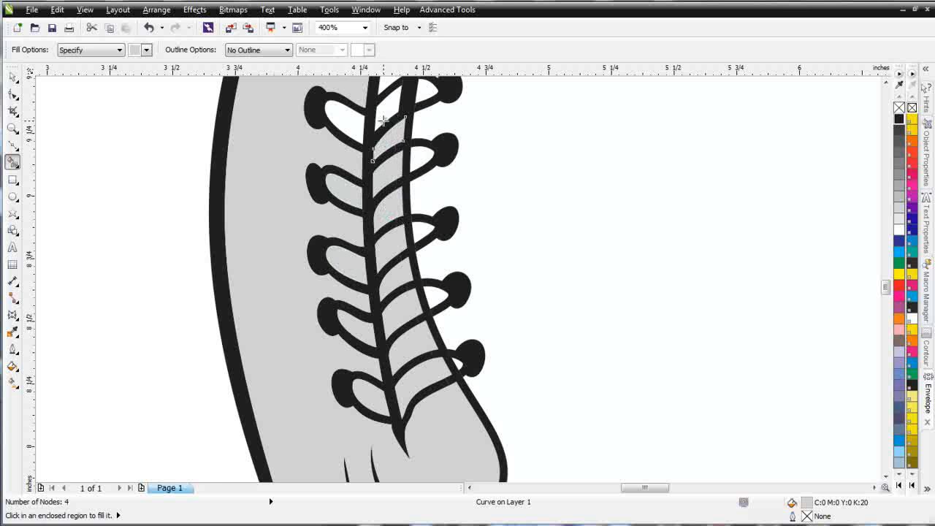
{"action": "left_click", "coordinate": [385, 115]}
{"action": "left_click", "coordinate": [338, 112]}
Smart Fill the remaining white gaps and loops along the middle part of the left stitching with 20% black
{"action": "scroll", "coordinate": [456, 141], "scroll_direction": "down", "scroll_amount": 1}
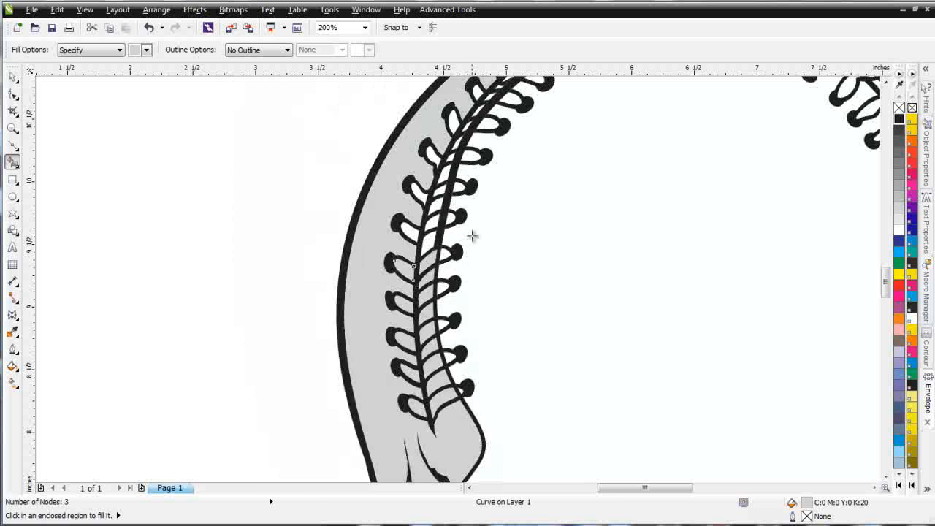
{"action": "scroll", "coordinate": [463, 214], "scroll_direction": "up", "scroll_amount": 1}
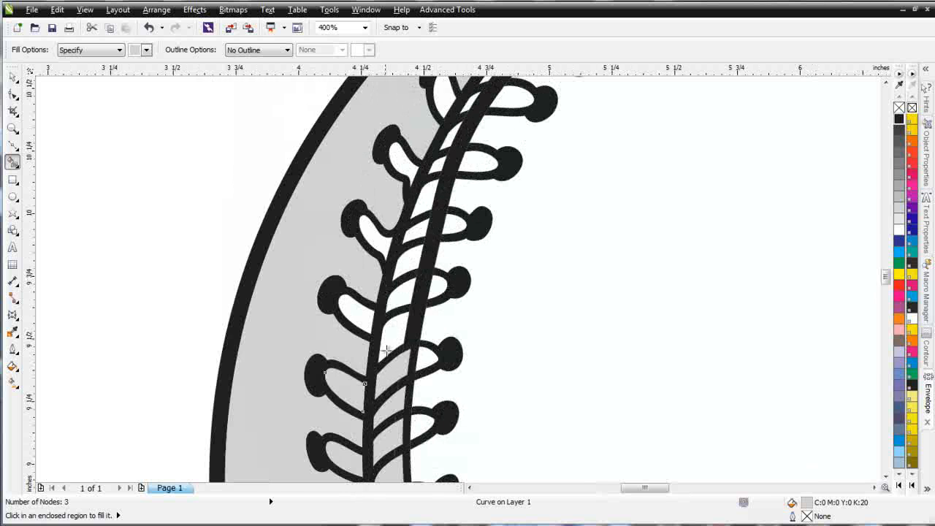
{"action": "left_click", "coordinate": [406, 294]}
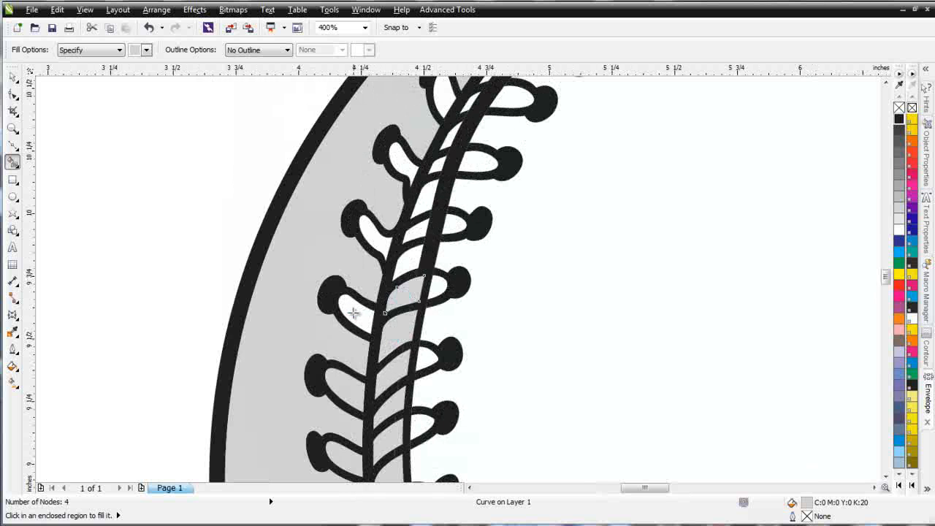
{"action": "left_click", "coordinate": [354, 313]}
{"action": "left_click", "coordinate": [371, 231]}
{"action": "left_click", "coordinate": [415, 229]}
{"action": "left_click", "coordinate": [425, 194]}
{"action": "left_click", "coordinate": [436, 166]}
{"action": "left_click", "coordinate": [405, 159]}
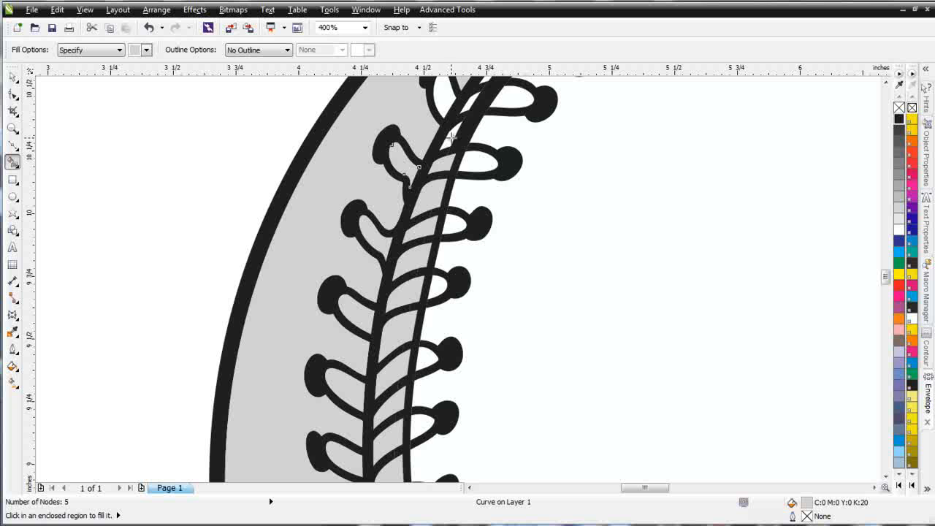
Smart Fill the white stitch gaps and loops along the upper-left arc of the skull with 20% black
{"action": "scroll", "coordinate": [450, 146], "scroll_direction": "down", "scroll_amount": 1}
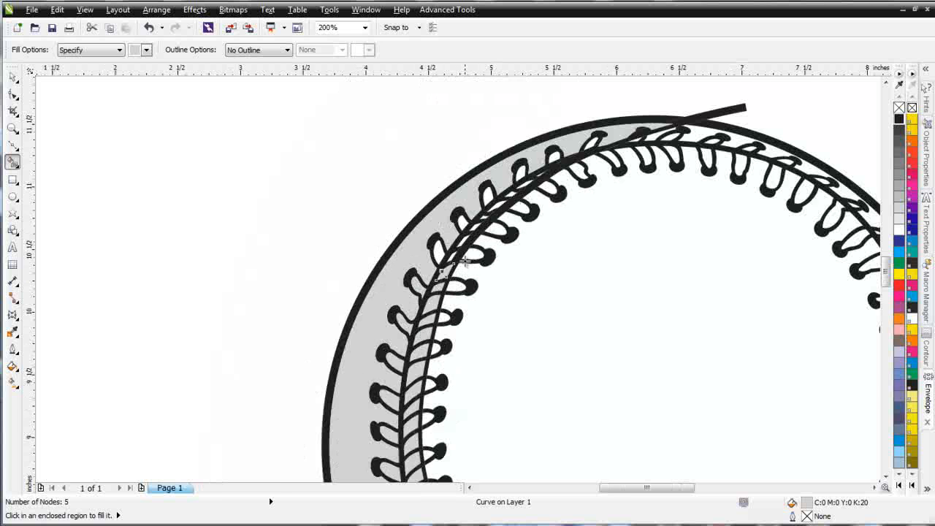
{"action": "scroll", "coordinate": [428, 294], "scroll_direction": "up", "scroll_amount": 1}
{"action": "left_click", "coordinate": [405, 272]}
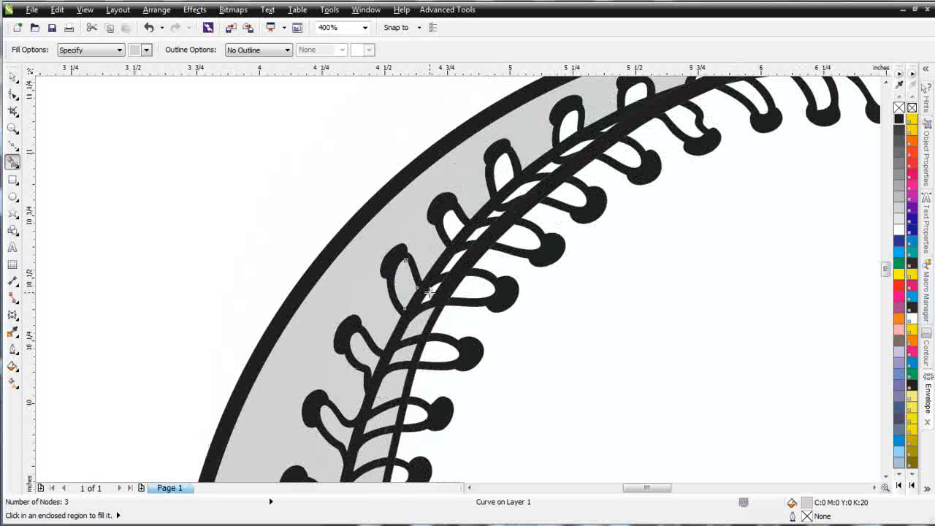
{"action": "left_click", "coordinate": [446, 270]}
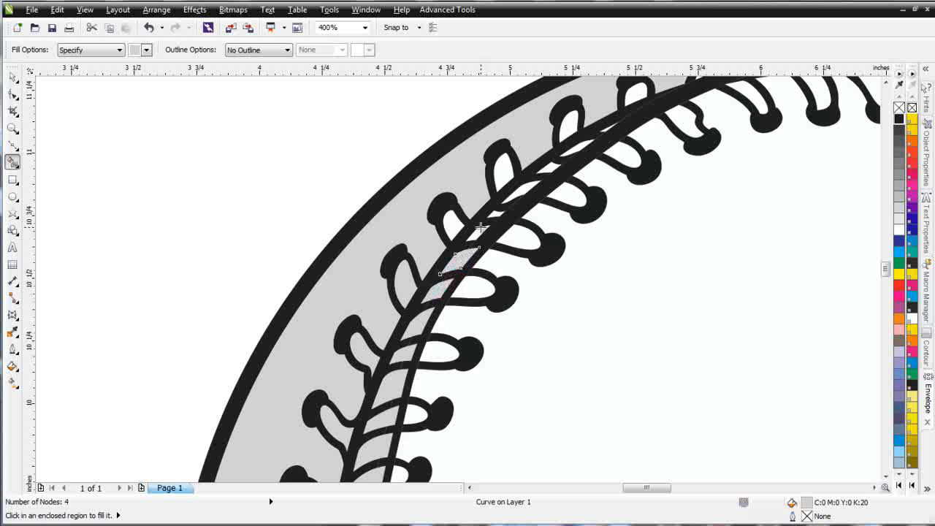
{"action": "left_click", "coordinate": [458, 225]}
{"action": "left_click", "coordinate": [517, 193]}
{"action": "left_click", "coordinate": [522, 191]}
{"action": "left_click", "coordinate": [508, 173]}
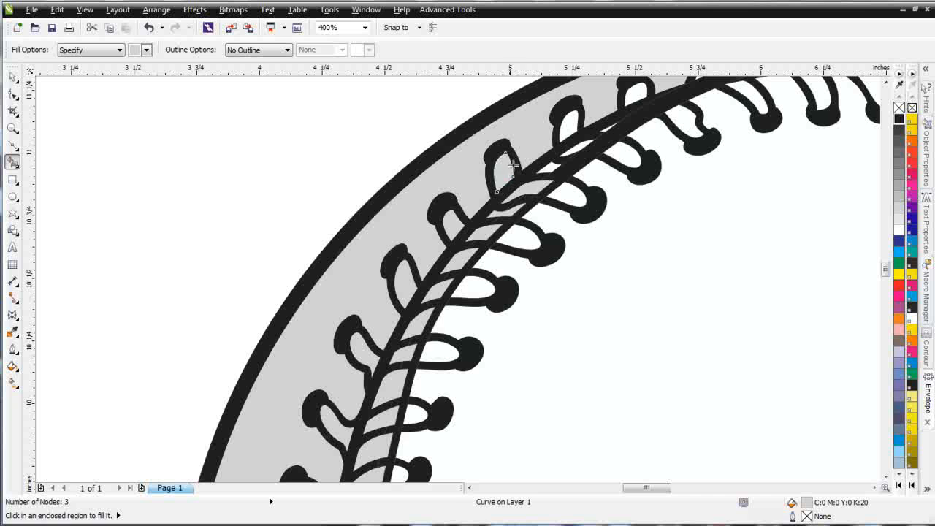
{"action": "left_click", "coordinate": [548, 168]}
{"action": "left_click", "coordinate": [572, 132]}
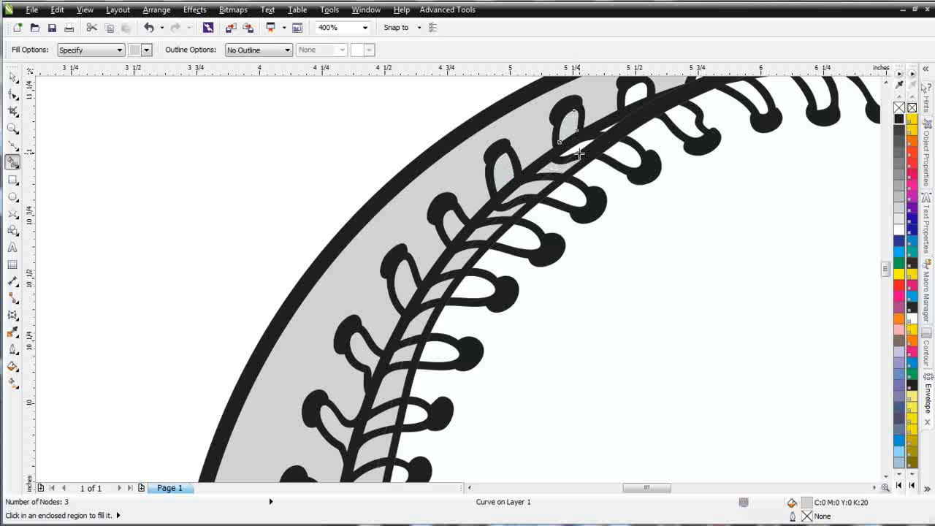
{"action": "left_click", "coordinate": [575, 146]}
{"action": "scroll", "coordinate": [691, 165], "scroll_direction": "down", "scroll_amount": 2}
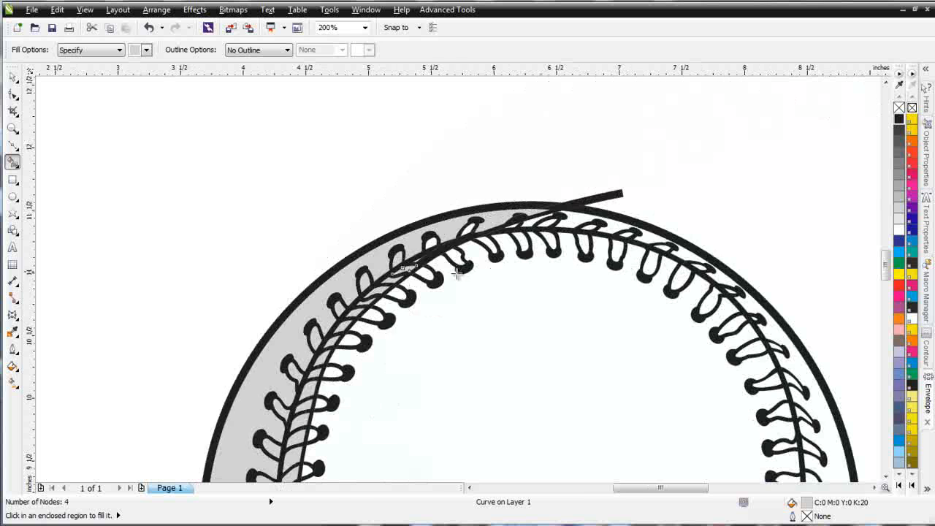
Smart Fill the two remaining white stitch loops above the seam near the top of the skull with 20% black
{"action": "scroll", "coordinate": [453, 278], "scroll_direction": "up", "scroll_amount": 2}
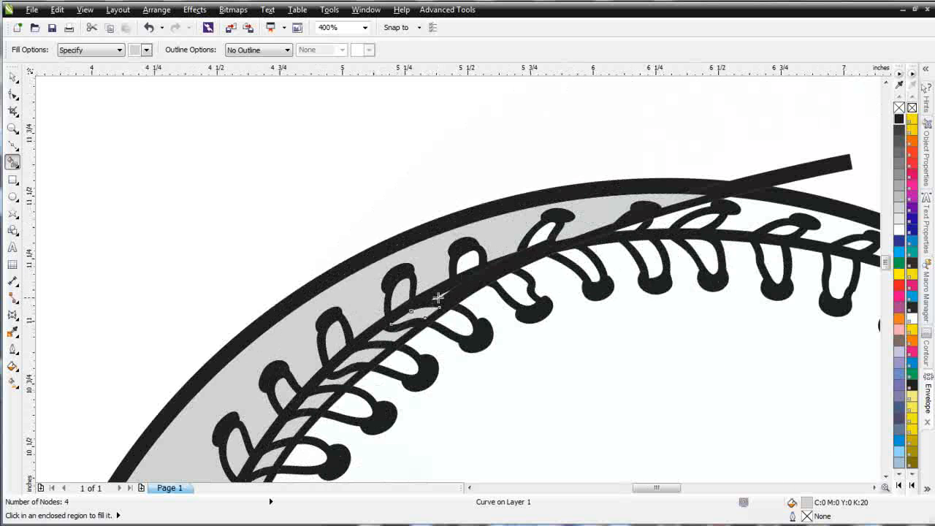
{"action": "left_click", "coordinate": [466, 260]}
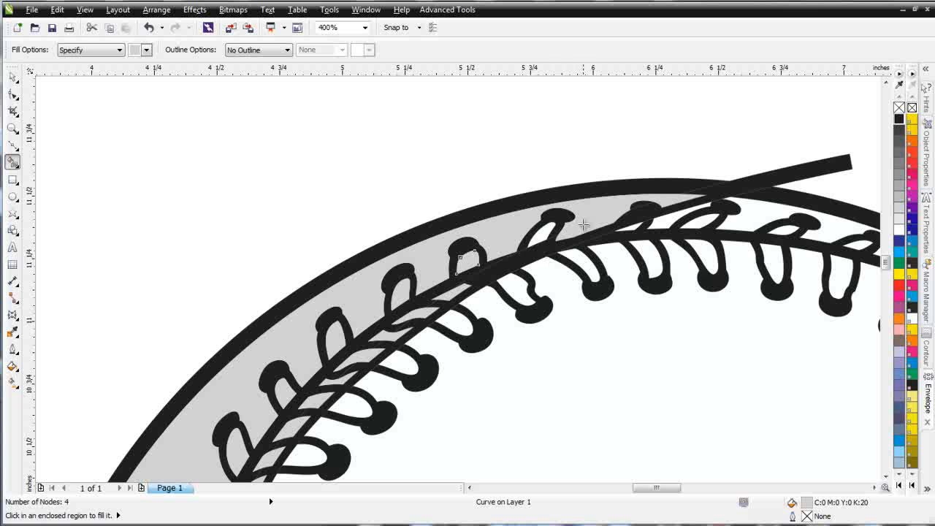
{"action": "left_click", "coordinate": [548, 231]}
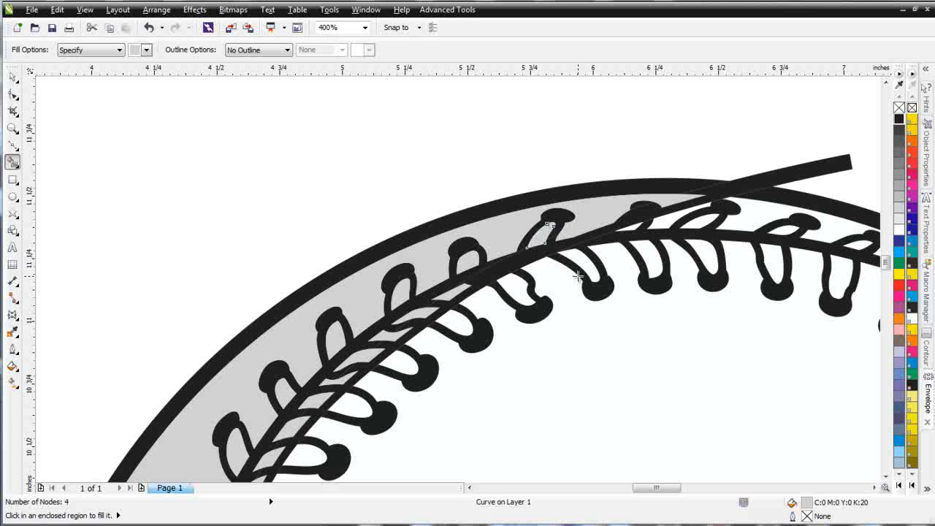
Reduce the drawn shading curve to a black hairline outline by removing and reapplying its outline colour
{"action": "left_click", "coordinate": [13, 79]}
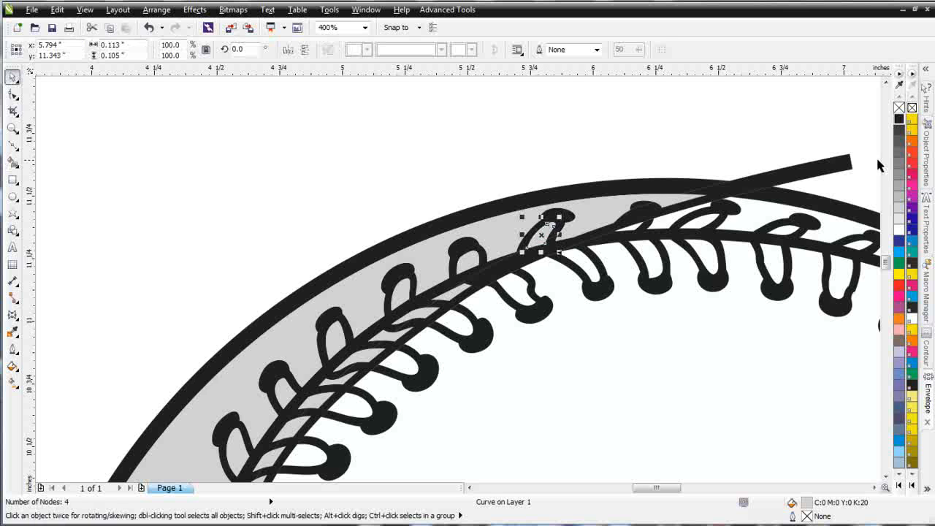
{"action": "left_click", "coordinate": [825, 165]}
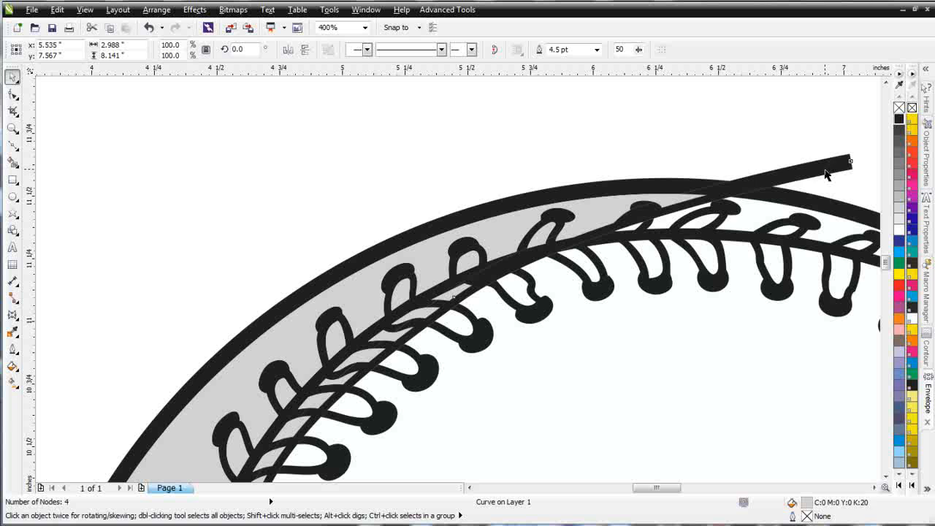
{"action": "right_click", "coordinate": [900, 108]}
{"action": "right_click", "coordinate": [900, 119]}
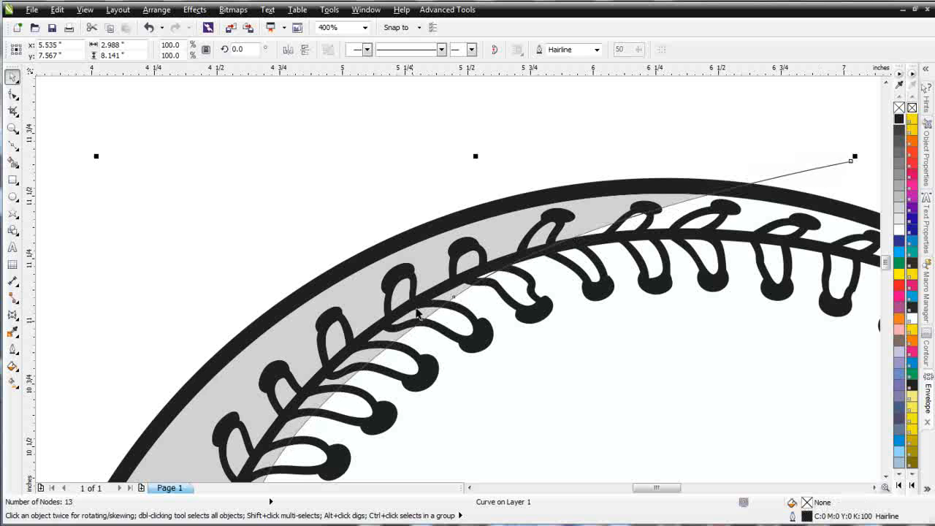
Smart Fill the small white sliver between the upper seam line and the hairline curve with 20% black
{"action": "scroll", "coordinate": [460, 279], "scroll_direction": "up", "scroll_amount": 2}
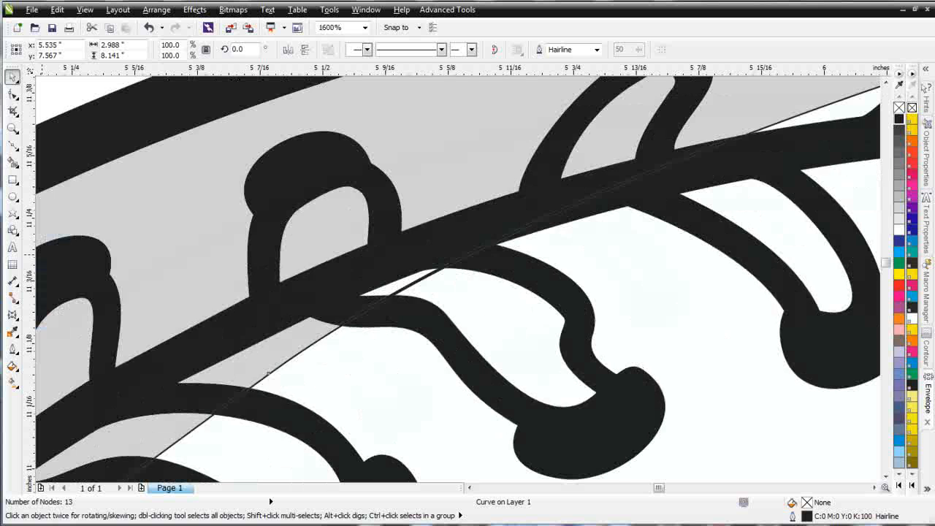
{"action": "left_click", "coordinate": [12, 162]}
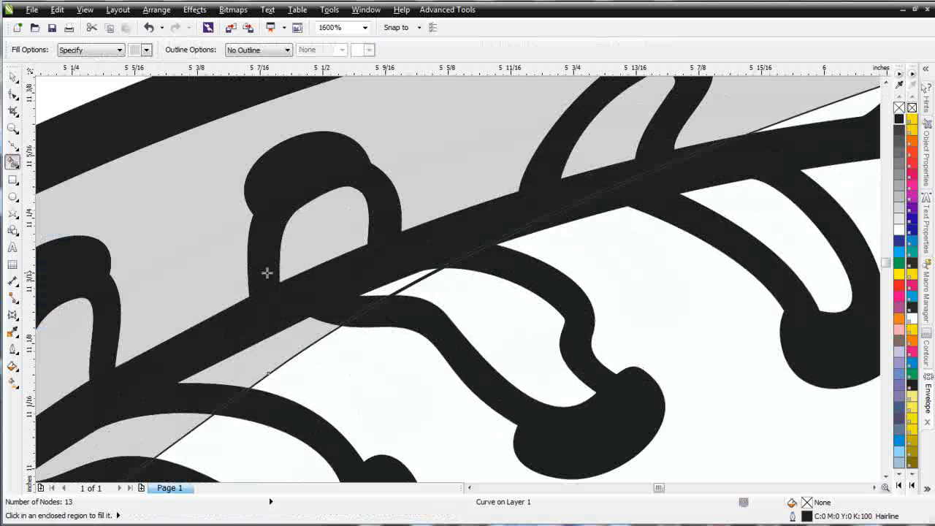
{"action": "left_click", "coordinate": [395, 289]}
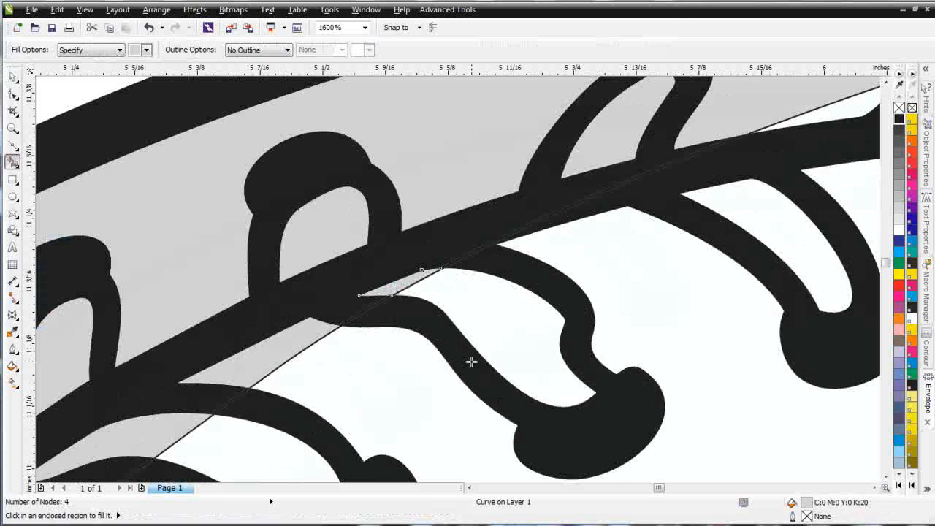
Smart Fill the areas enclosed by the curve below the left cheekbone and along the left jaw with 20% black
{"action": "scroll", "coordinate": [469, 358], "scroll_direction": "down", "scroll_amount": 5}
{"action": "scroll", "coordinate": [474, 464], "scroll_direction": "up", "scroll_amount": 1}
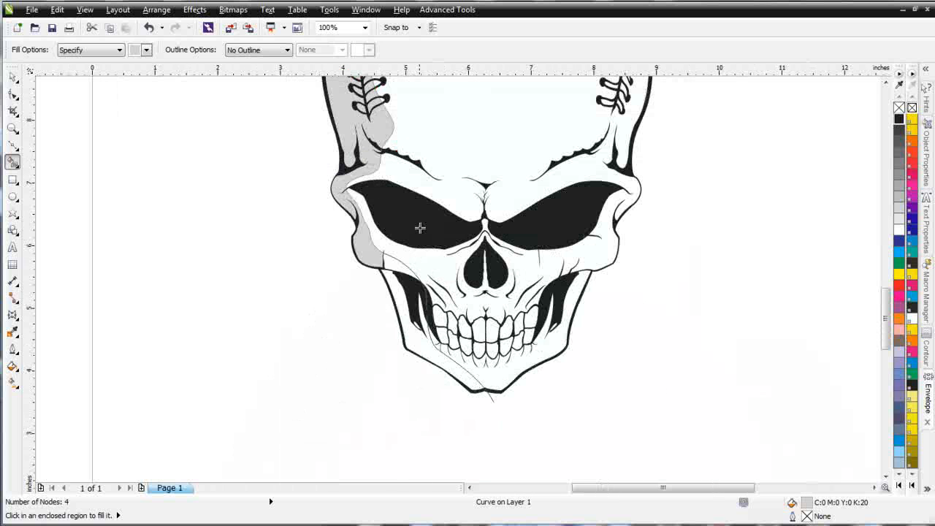
{"action": "left_click", "coordinate": [394, 263]}
{"action": "left_click", "coordinate": [402, 307]}
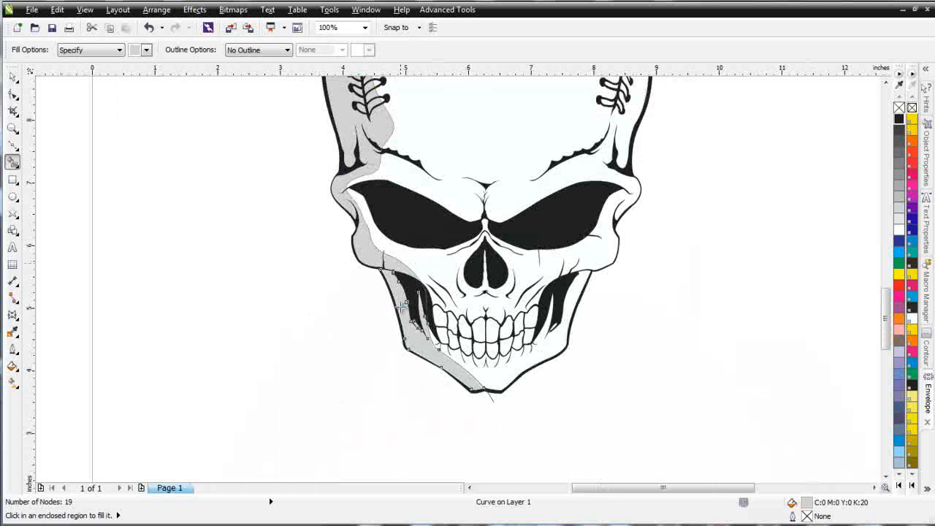
Delete the hairline guide curve that bounds the shading, leaving only the gray fills on the skull
{"action": "left_click", "coordinate": [12, 76]}
{"action": "left_click", "coordinate": [494, 404]}
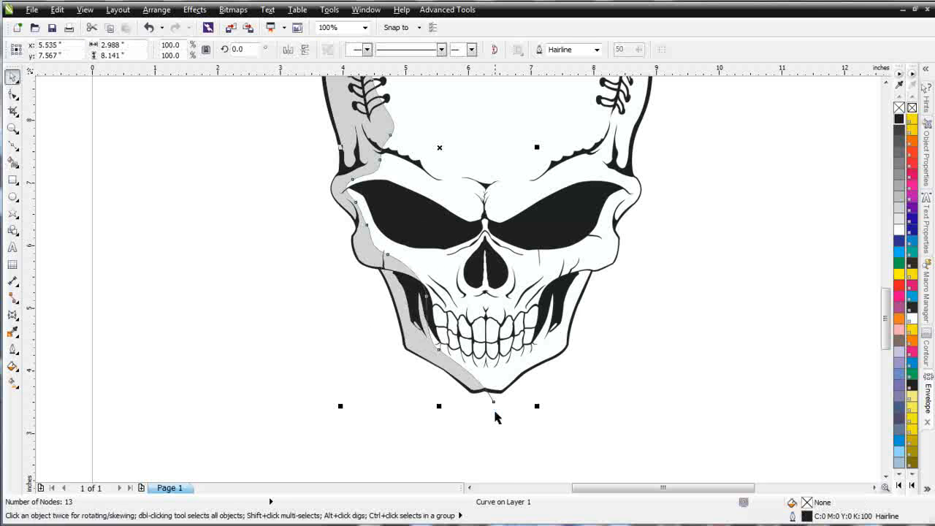
{"action": "left_click", "coordinate": [498, 410]}
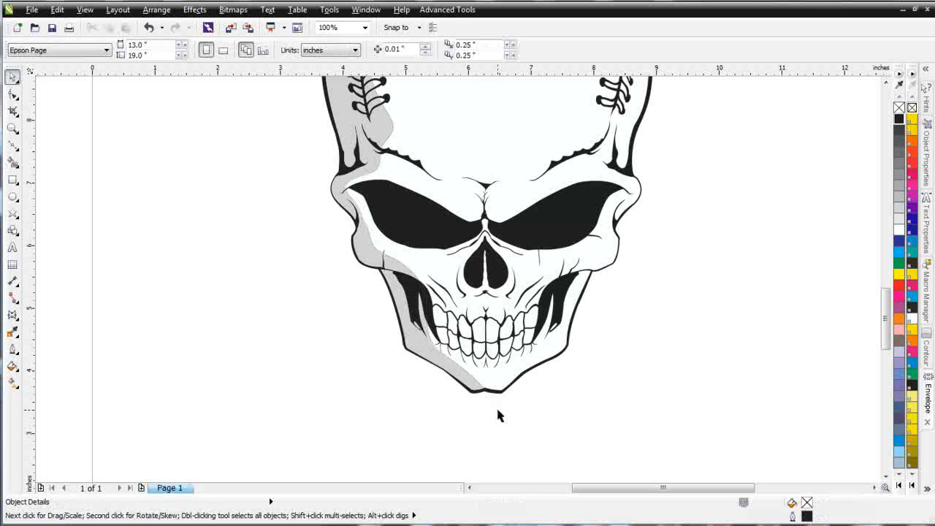
{"action": "scroll", "coordinate": [486, 332], "scroll_direction": "down", "scroll_amount": 1}
{"action": "scroll", "coordinate": [467, 174], "scroll_direction": "up", "scroll_amount": 1}
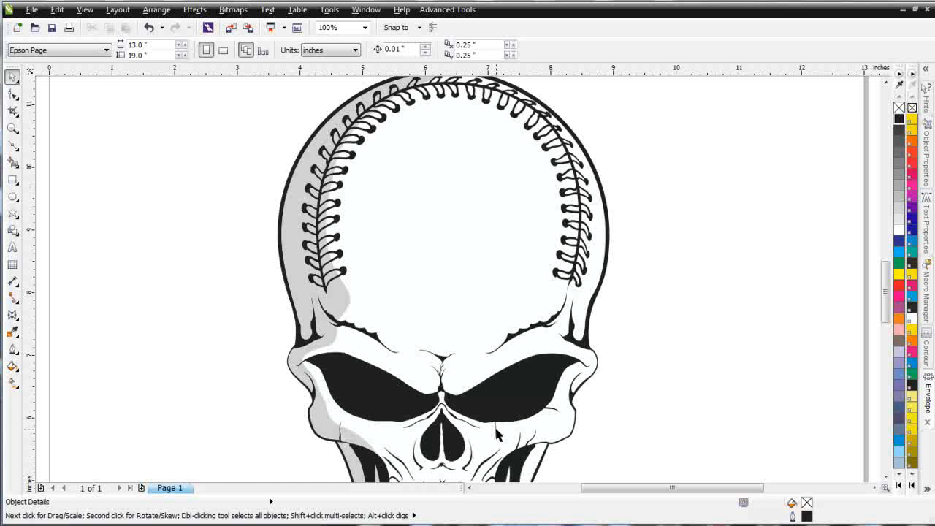
{"action": "key", "text": "F3"}
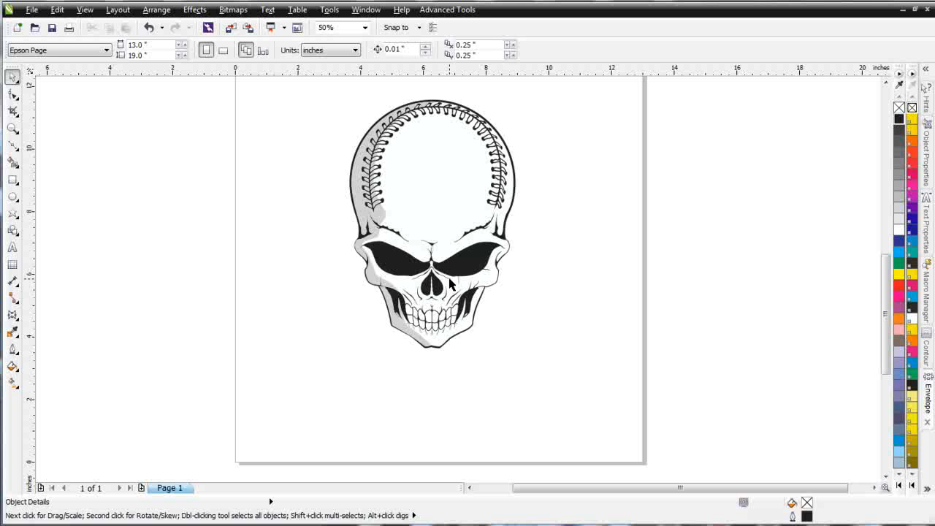